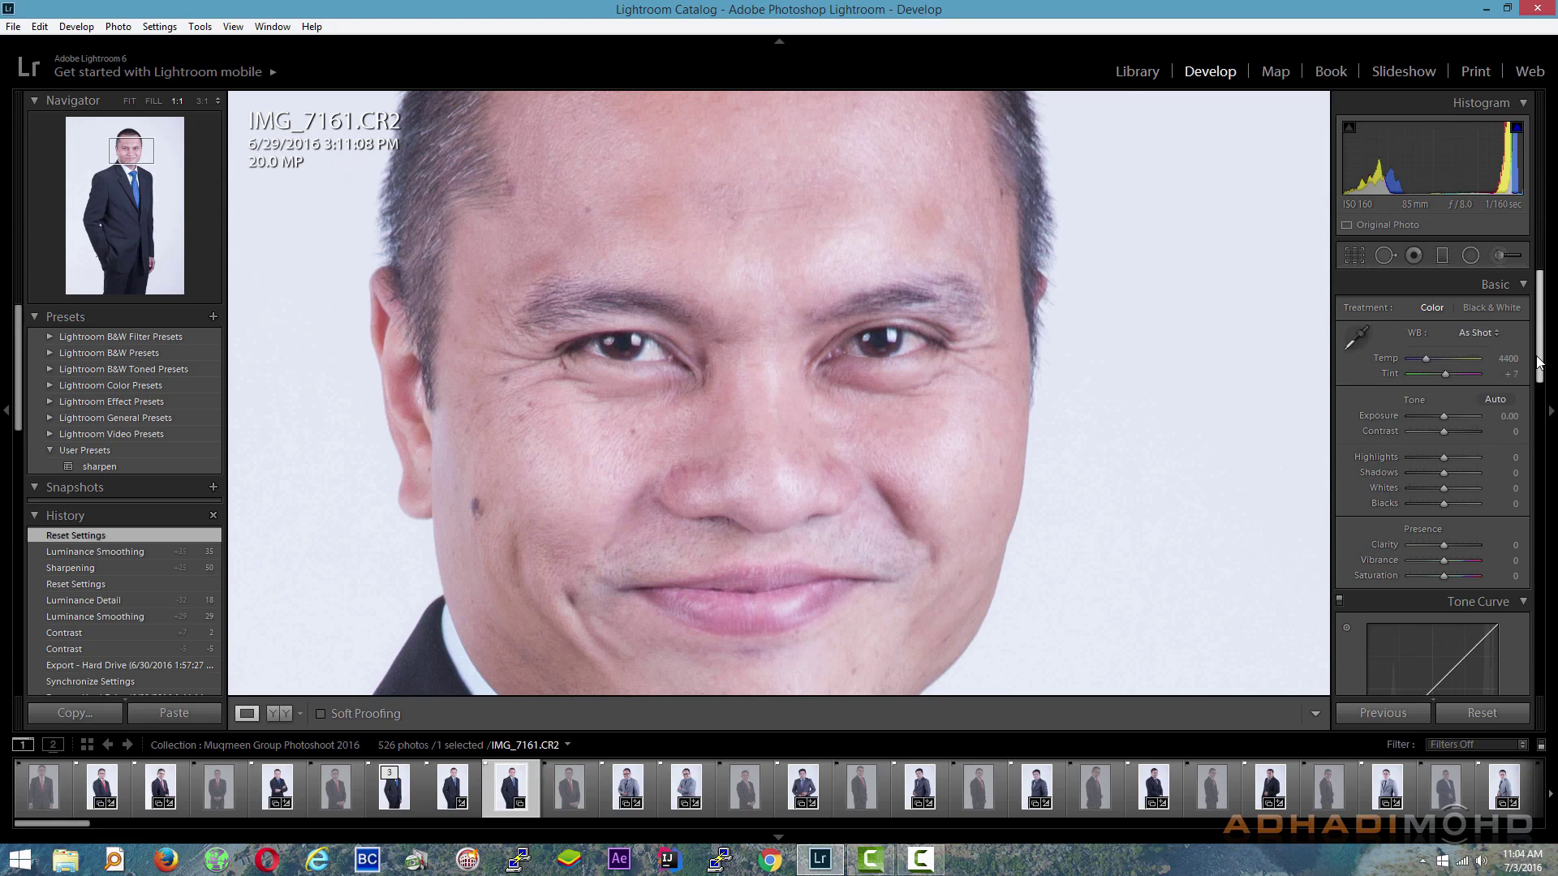
# Scroll the right panel down to the Detail panel's Sharpening and Noise Reduction sliders
pyautogui.moveTo(1539, 361); pyautogui.dragTo(1552, 554)
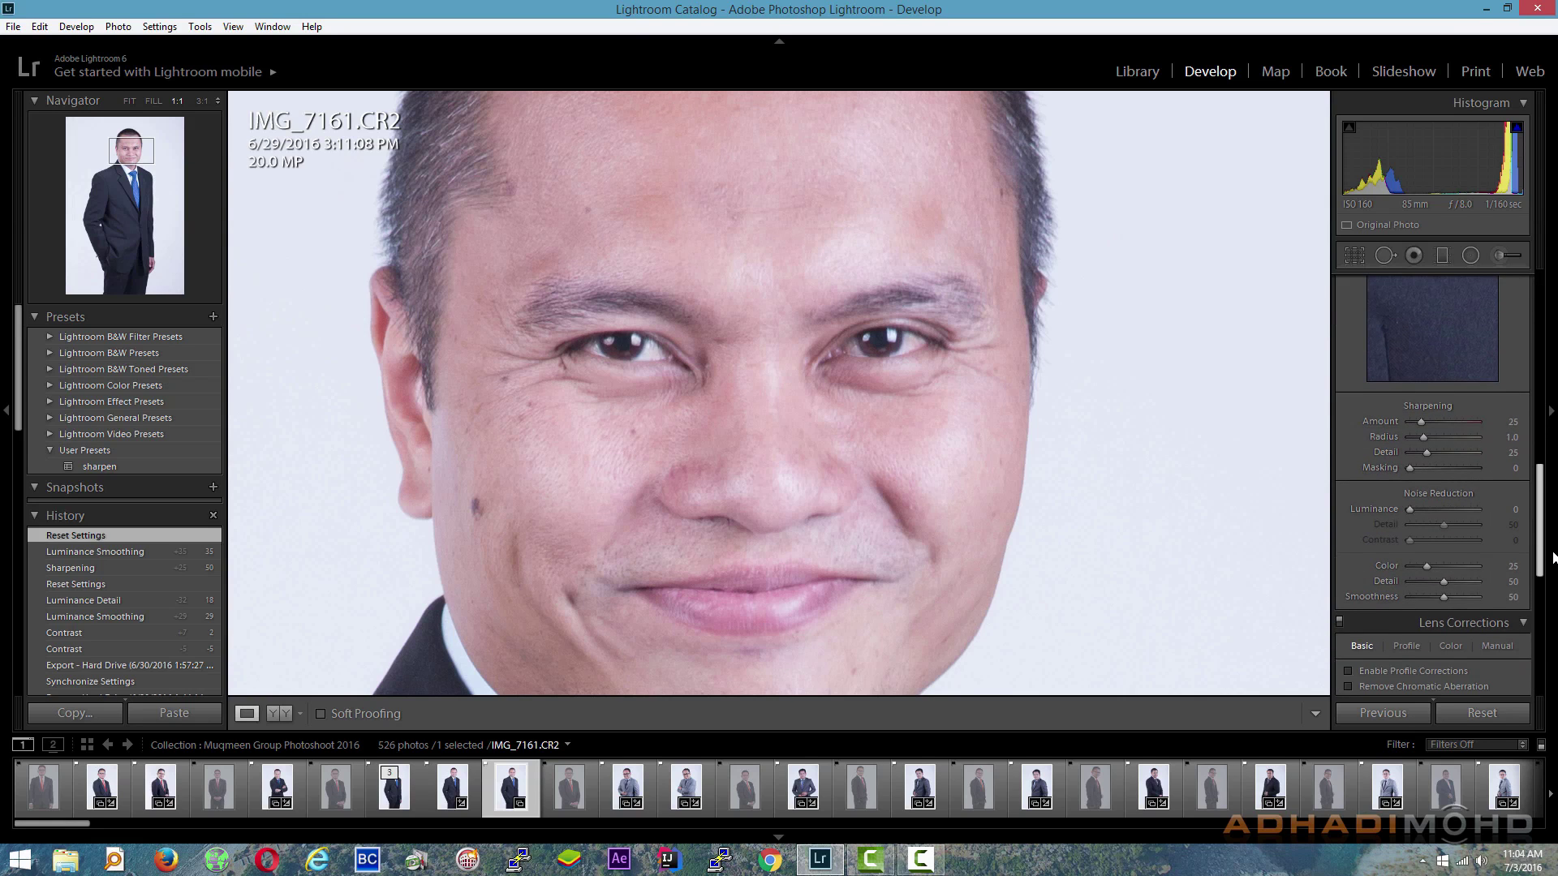
pyautogui.scroll(-3, 1445, 487)
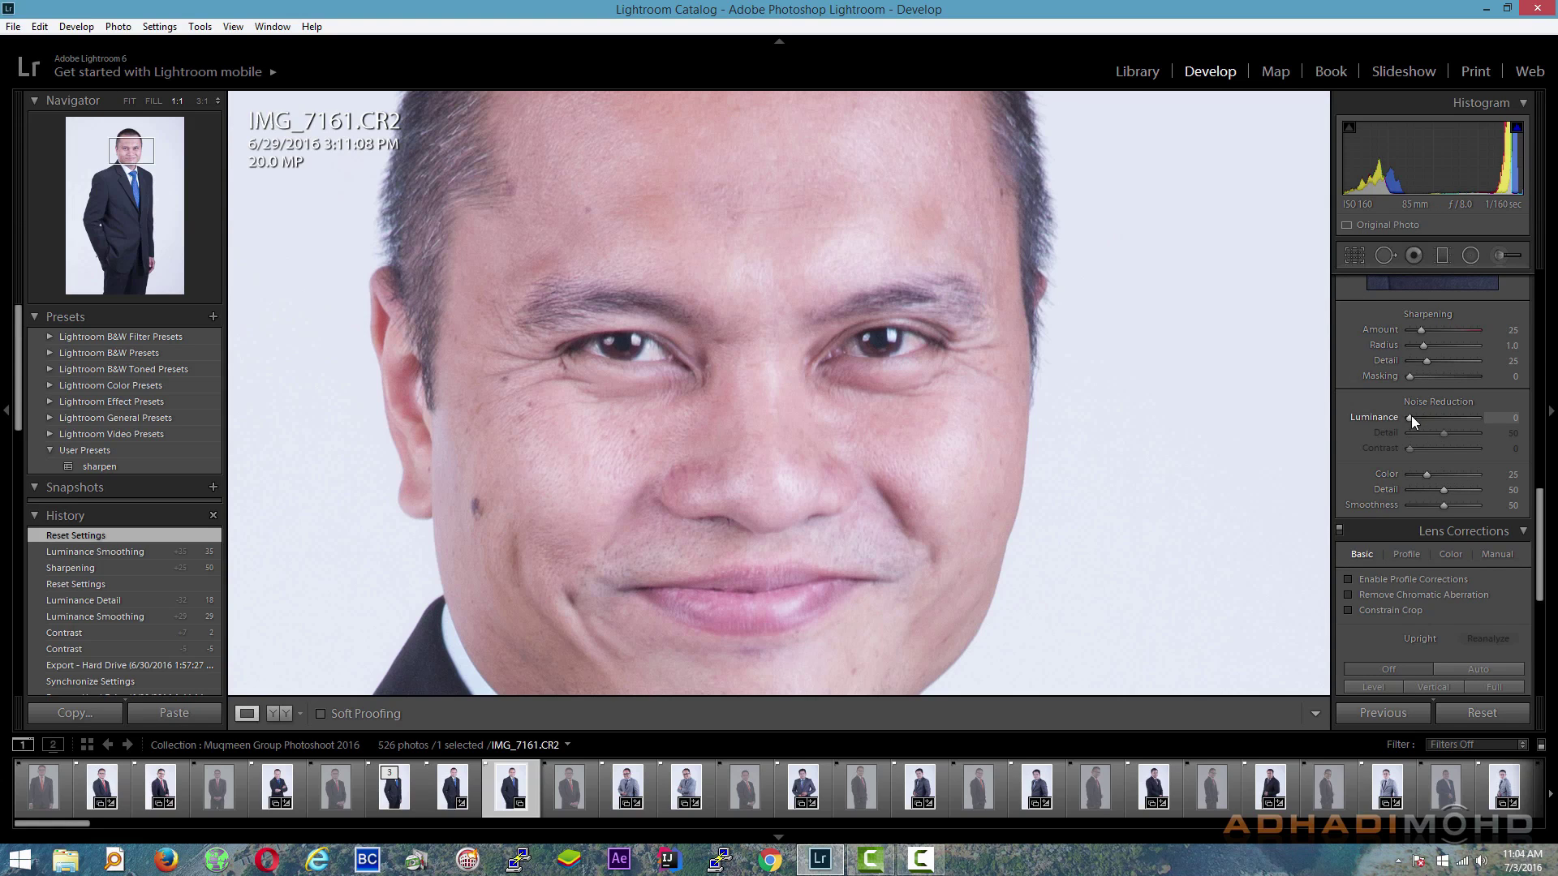
# Set Sharpening Amount to 66 and Luminance noise reduction to 100, comparing the face at 1:1
pyautogui.moveTo(1410, 417); pyautogui.dragTo(1428, 417)
pyautogui.click(859, 218)
pyautogui.click(817, 209)
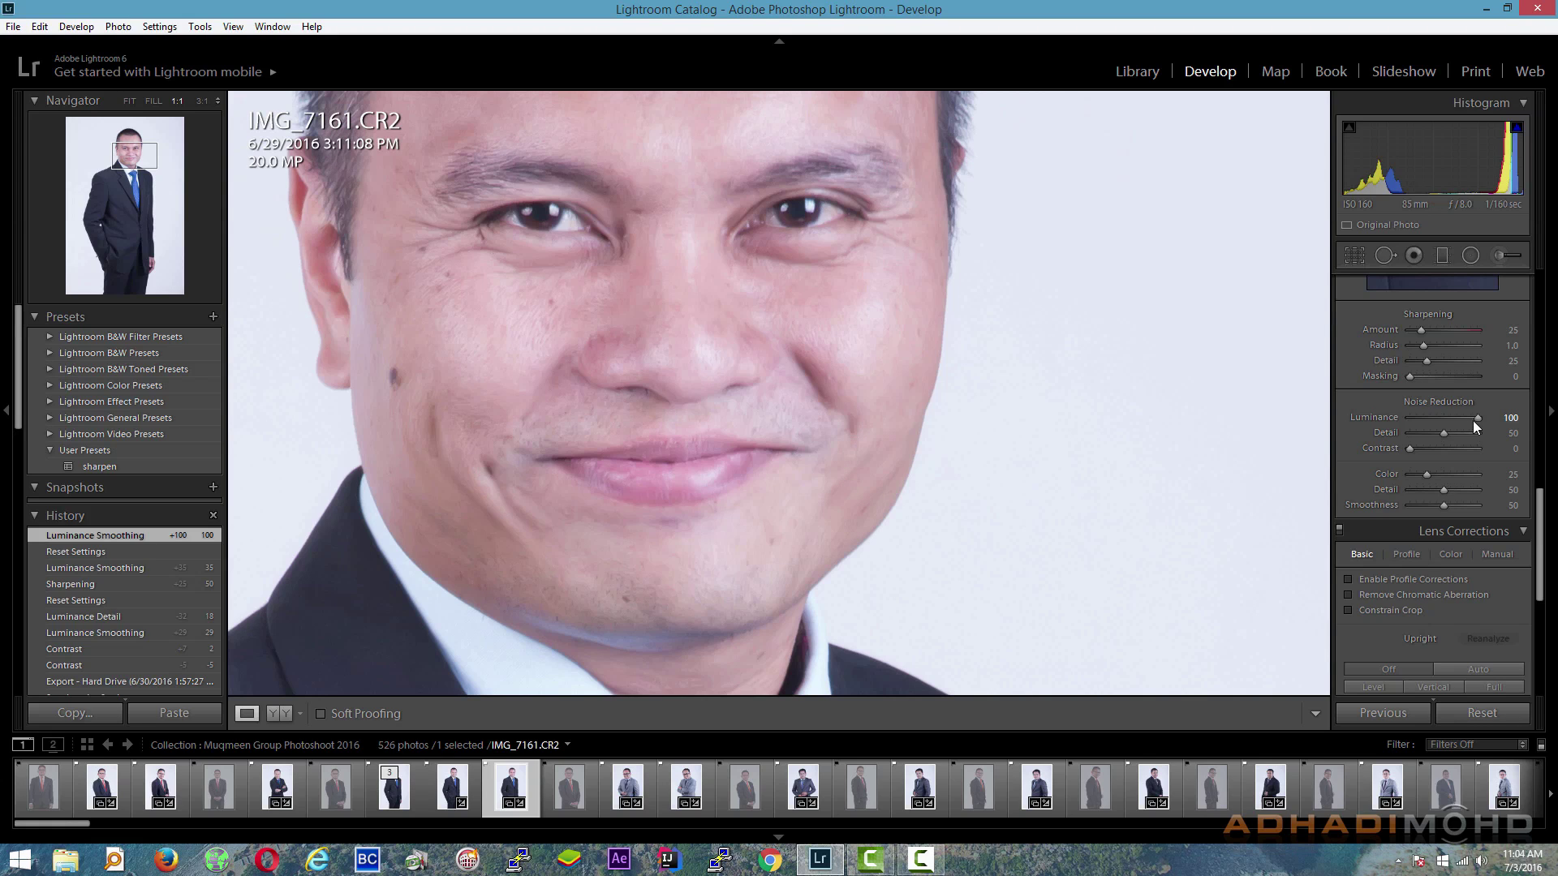
pyautogui.moveTo(1473, 420); pyautogui.dragTo(1445, 421)
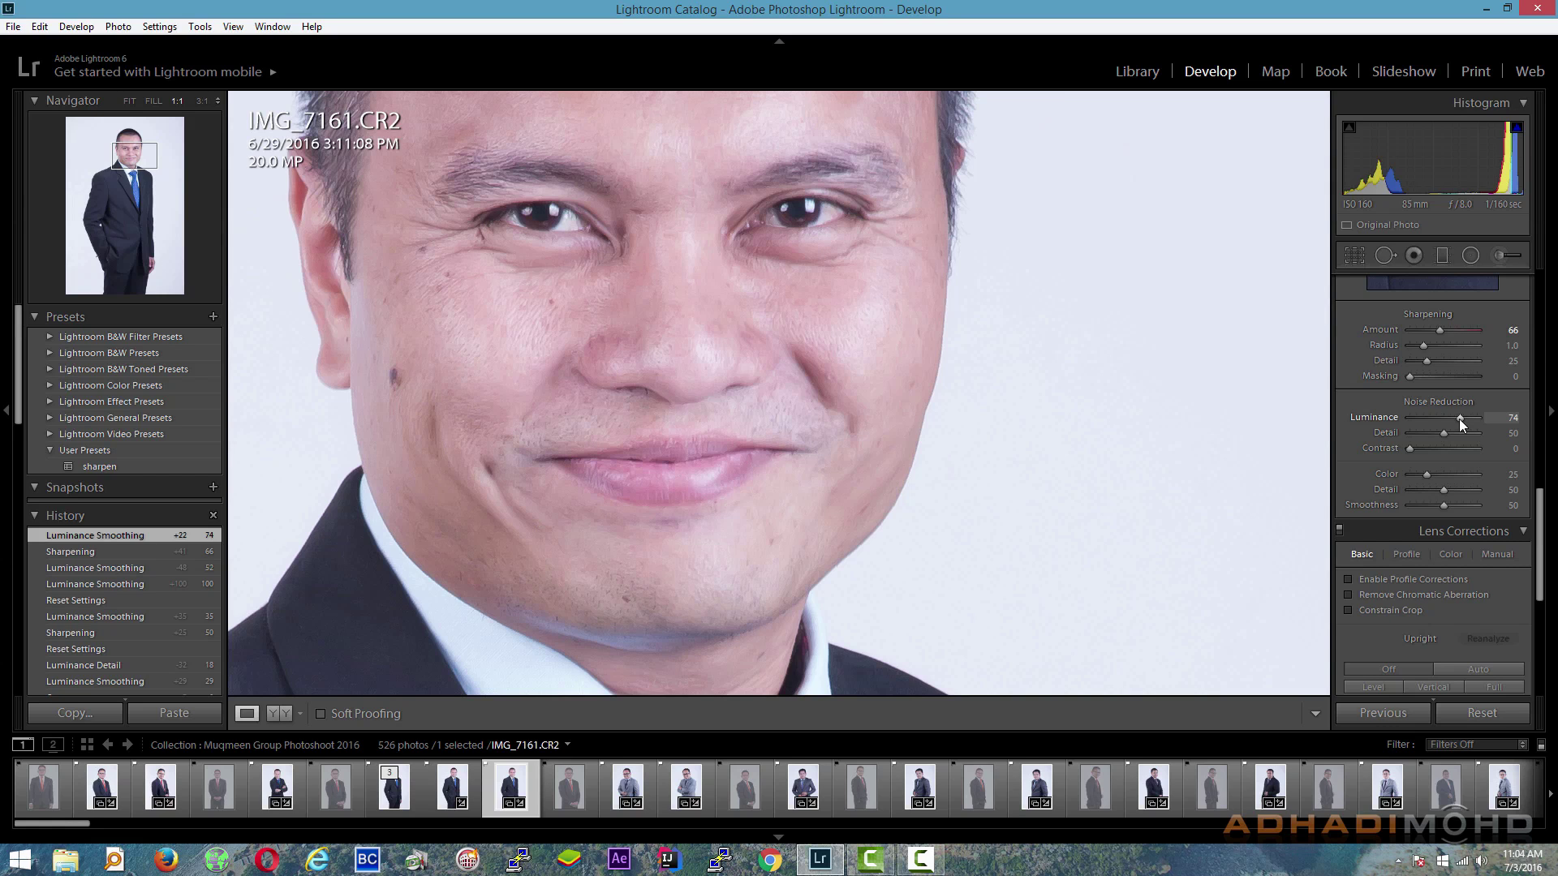
pyautogui.moveTo(1498, 417); pyautogui.dragTo(1519, 422)
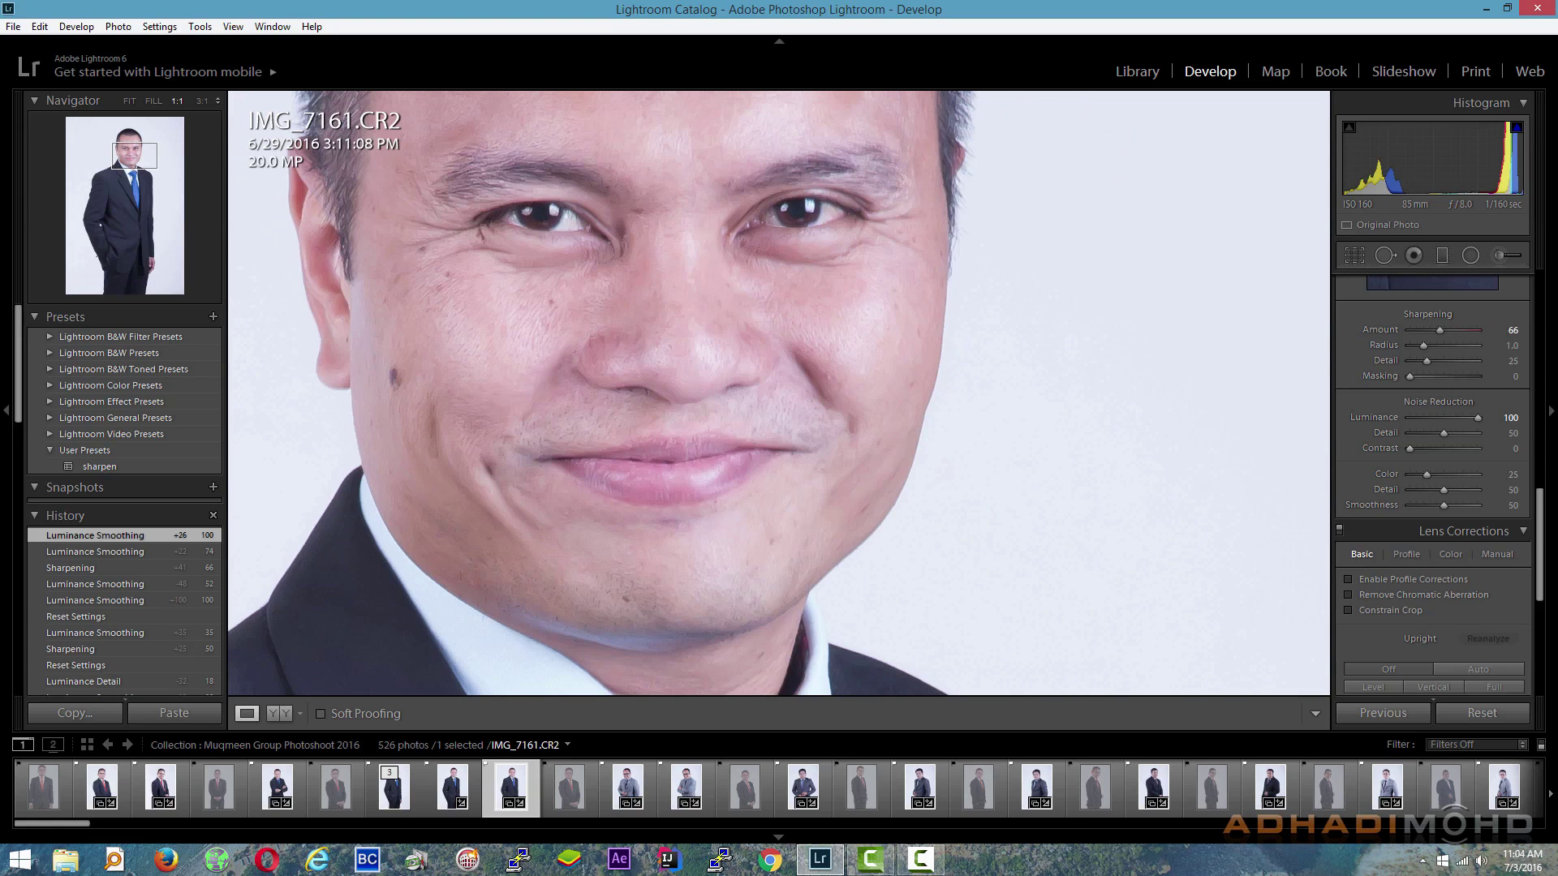
pyautogui.moveTo(831, 232); pyautogui.dragTo(826, 457)
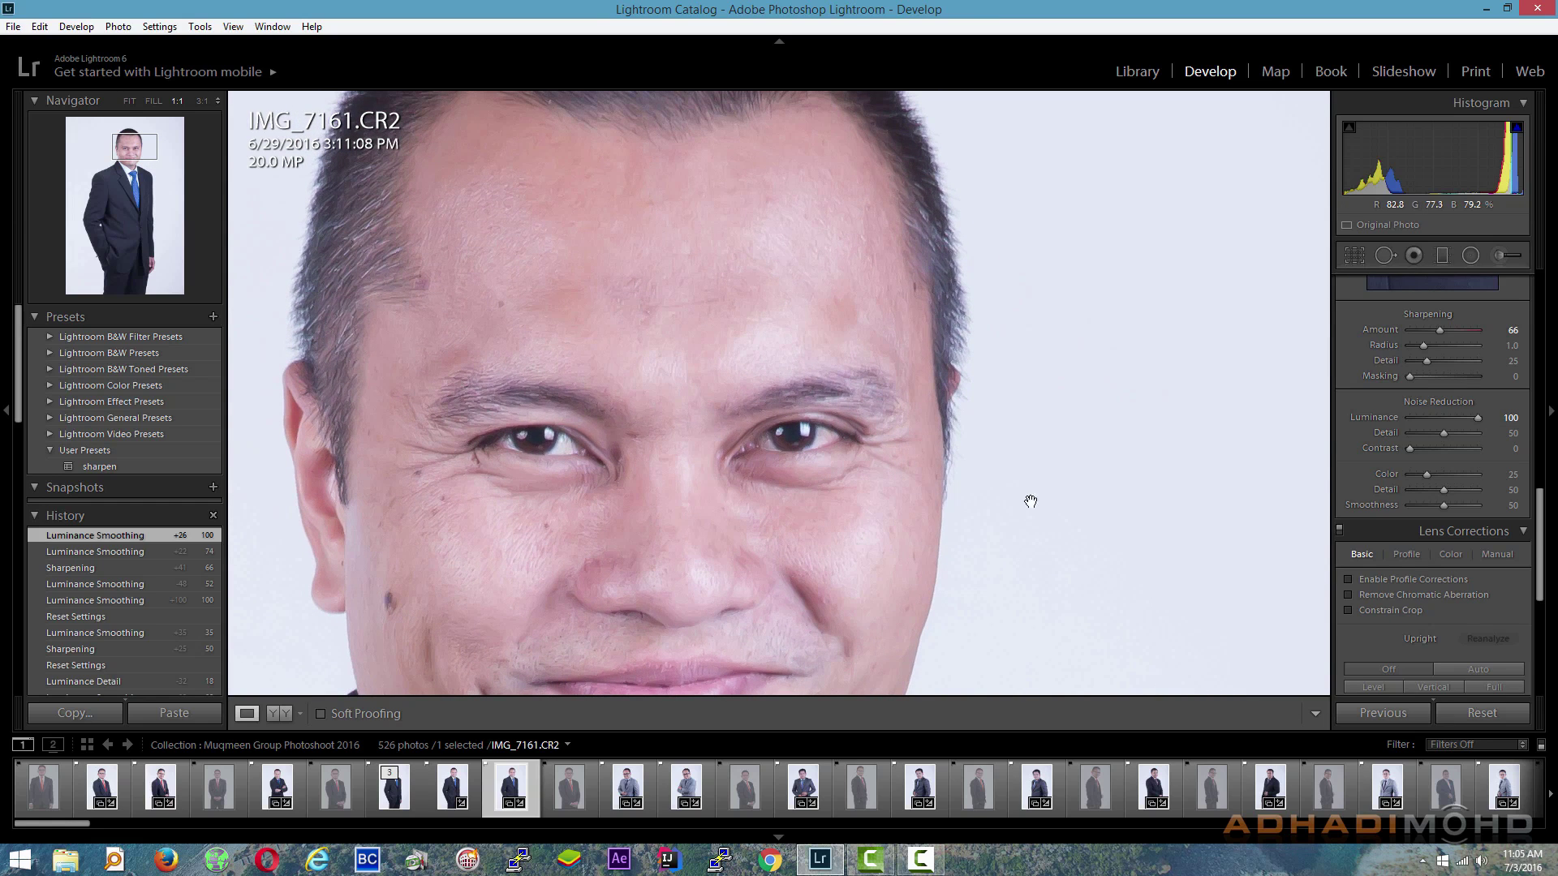
# Compare lower Luminance values on the chin and tie at 1:1, ending at Luminance 0 with Detail 20
pyautogui.moveTo(685, 563); pyautogui.dragTo(705, 106)
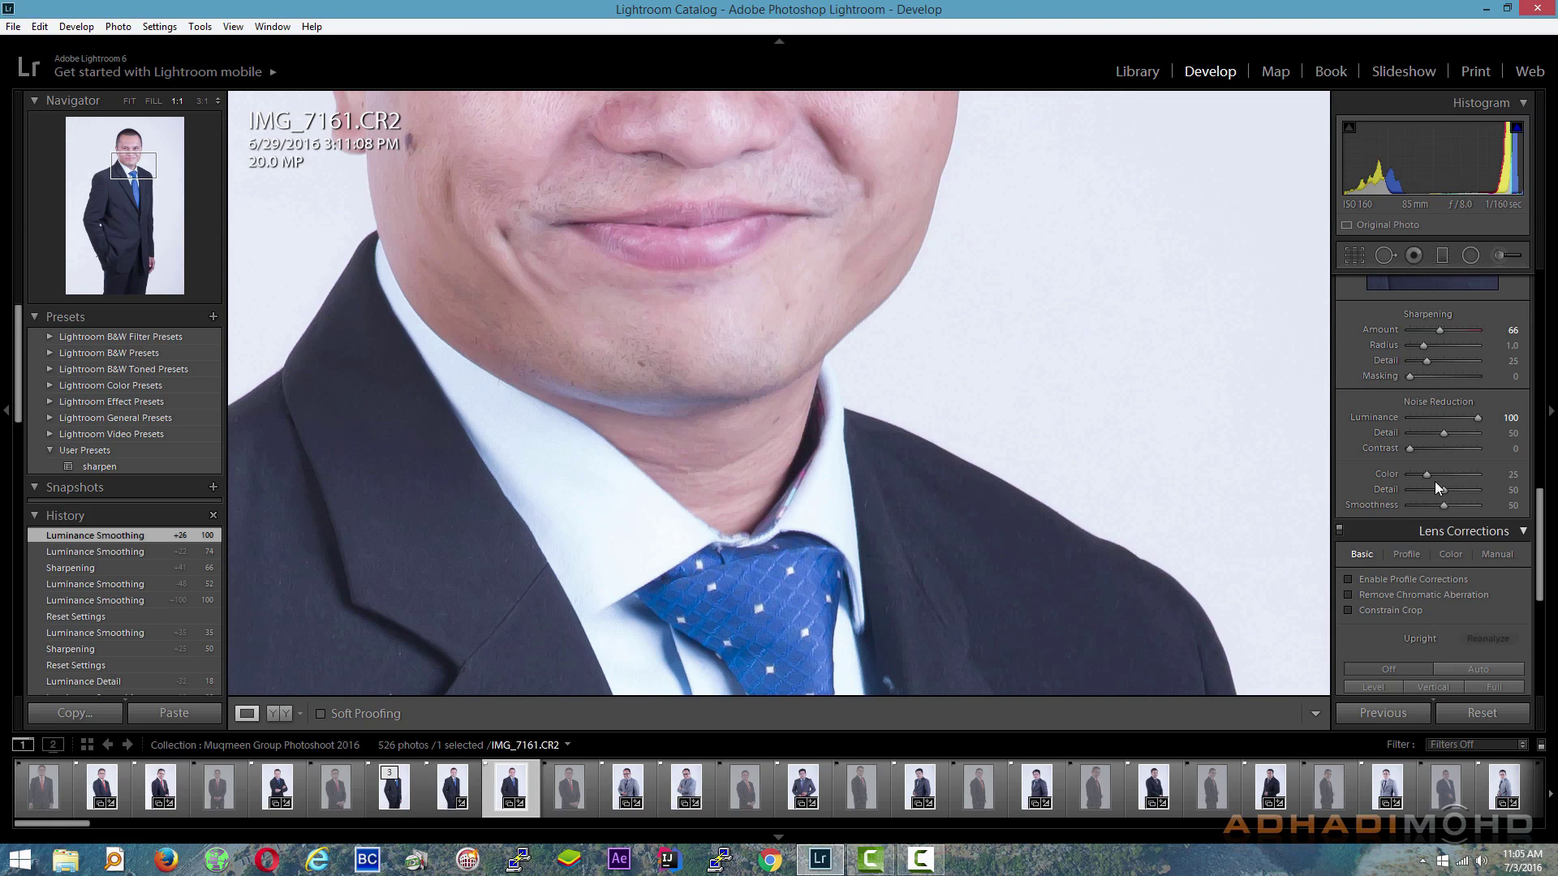
pyautogui.moveTo(1458, 417)
pyautogui.mouseDown()
pyautogui.moveTo(1422, 434)
pyautogui.moveTo(1375, 421)
pyautogui.mouseUp()
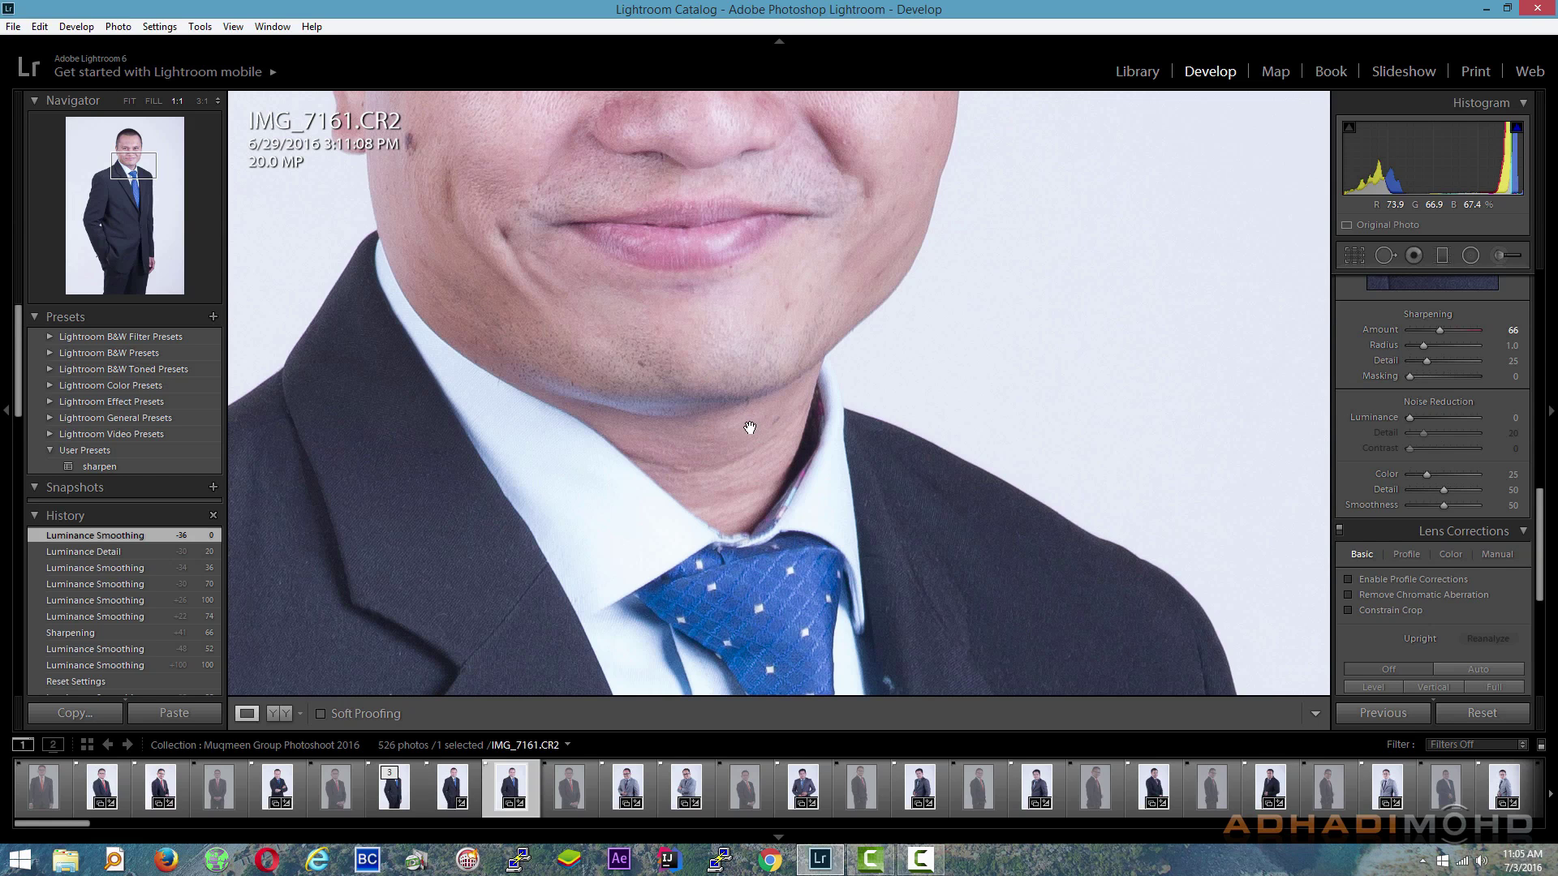
# Set Luminance noise reduction to 18 with Detail 10, after trying 46 first
pyautogui.click(1441, 417)
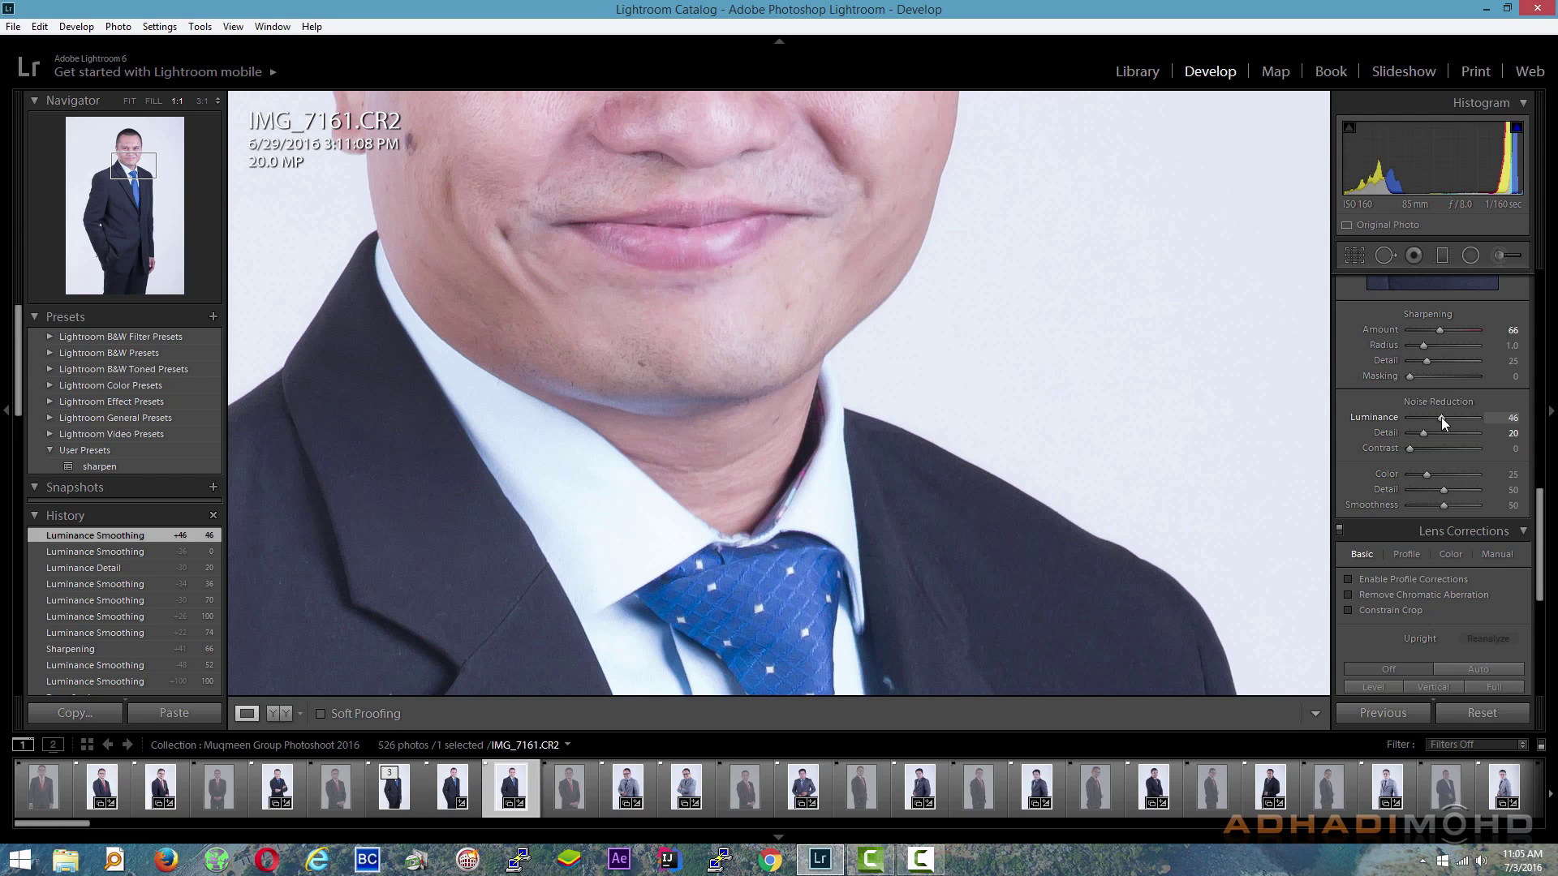
pyautogui.moveTo(1442, 417); pyautogui.dragTo(1419, 432)
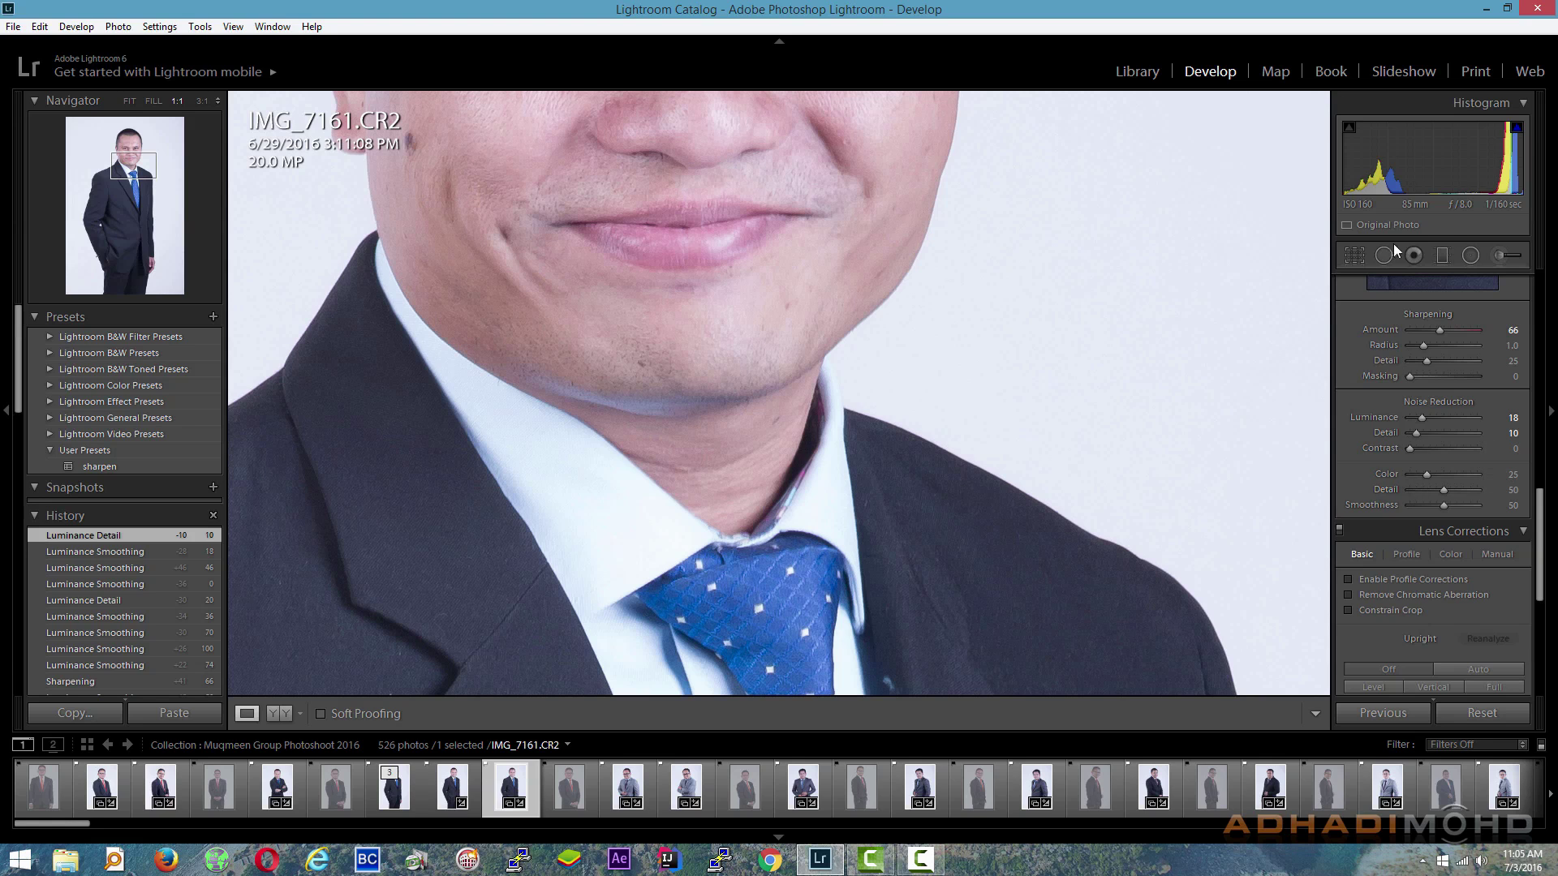
# Check the portrait's face at 1:1 in the Library module, then return to Develop
pyautogui.click(852, 219)
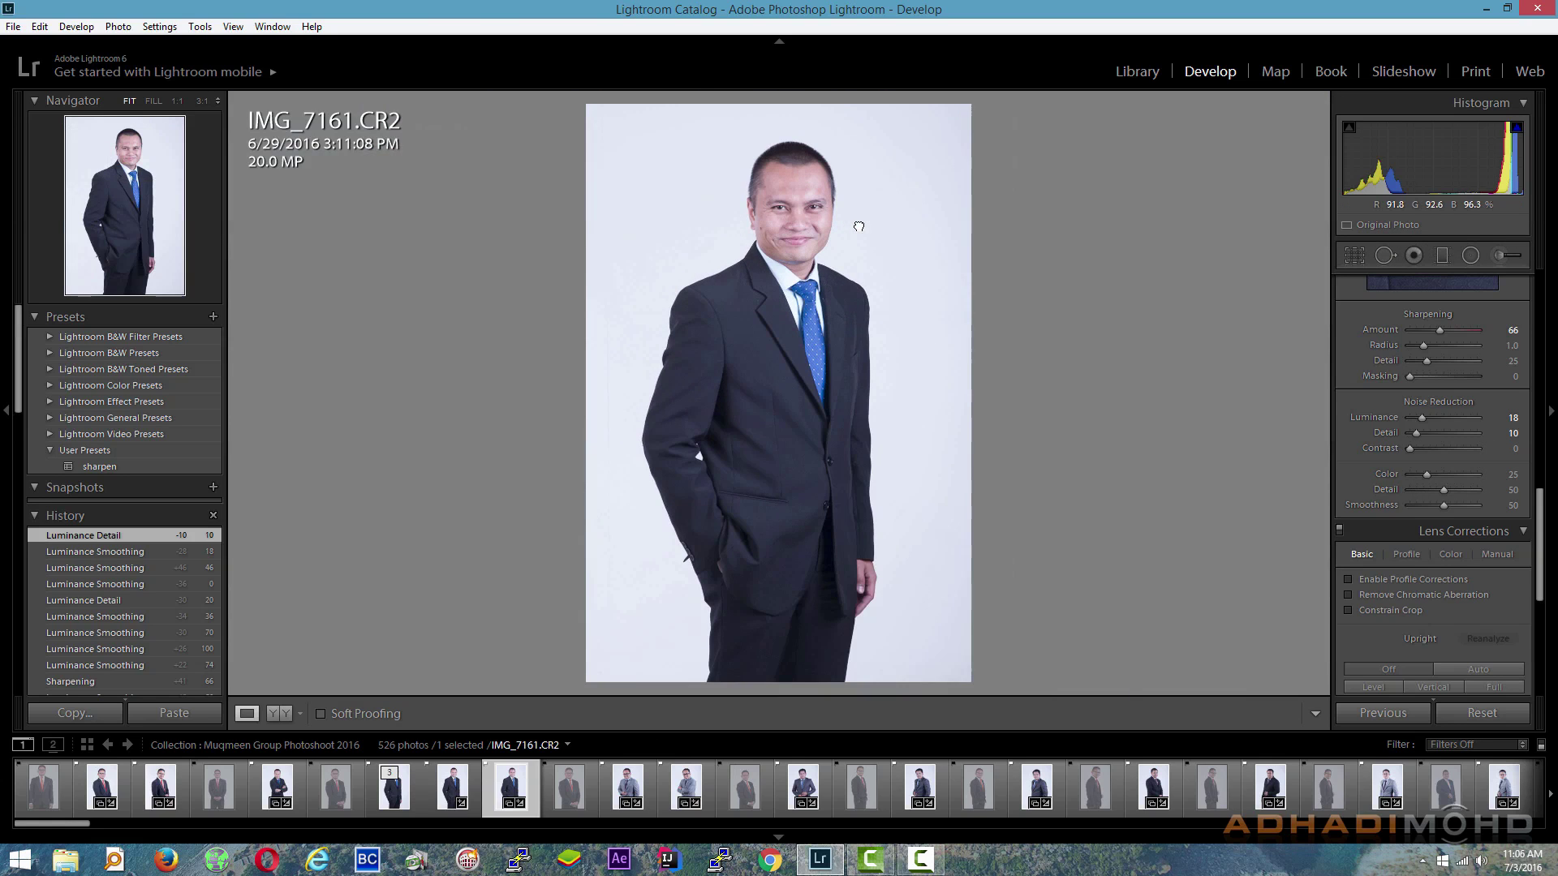
pyautogui.click(1156, 71)
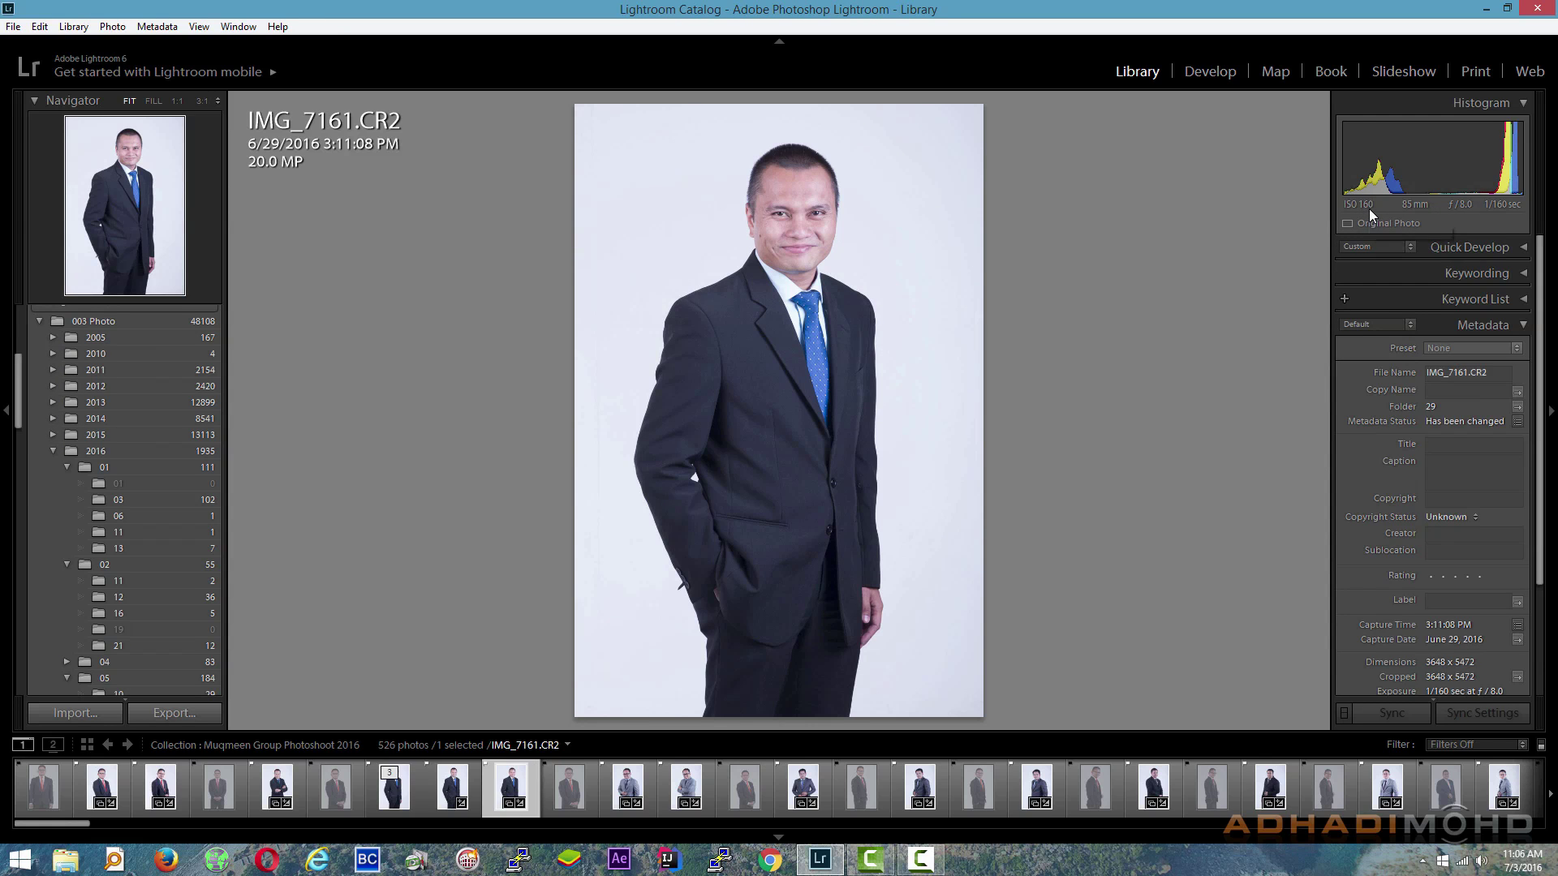
pyautogui.click(800, 246)
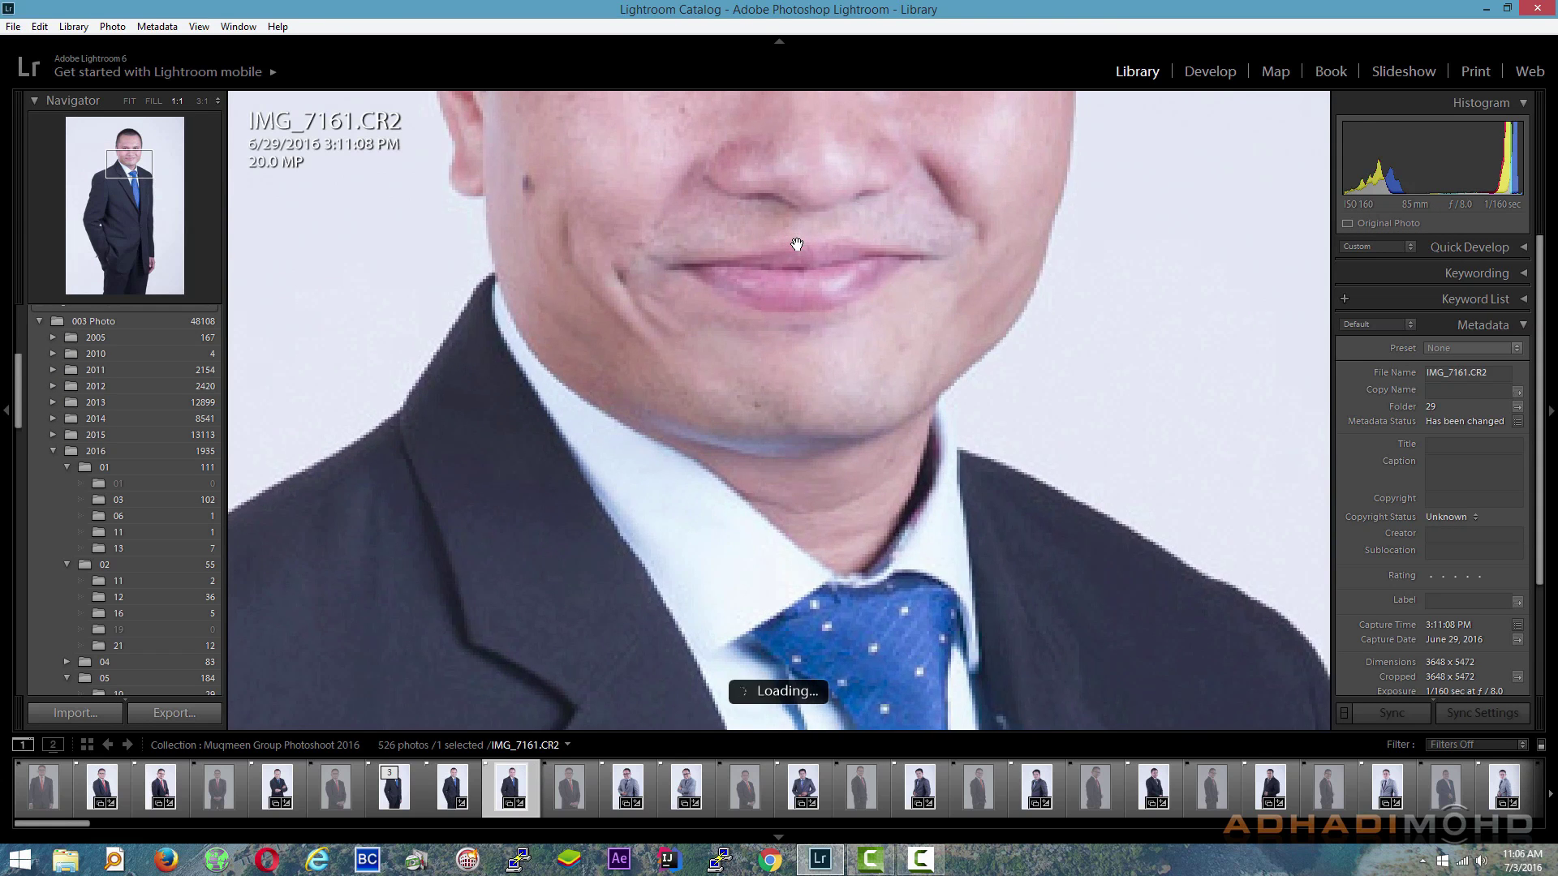
pyautogui.moveTo(1043, 302); pyautogui.dragTo(1050, 420)
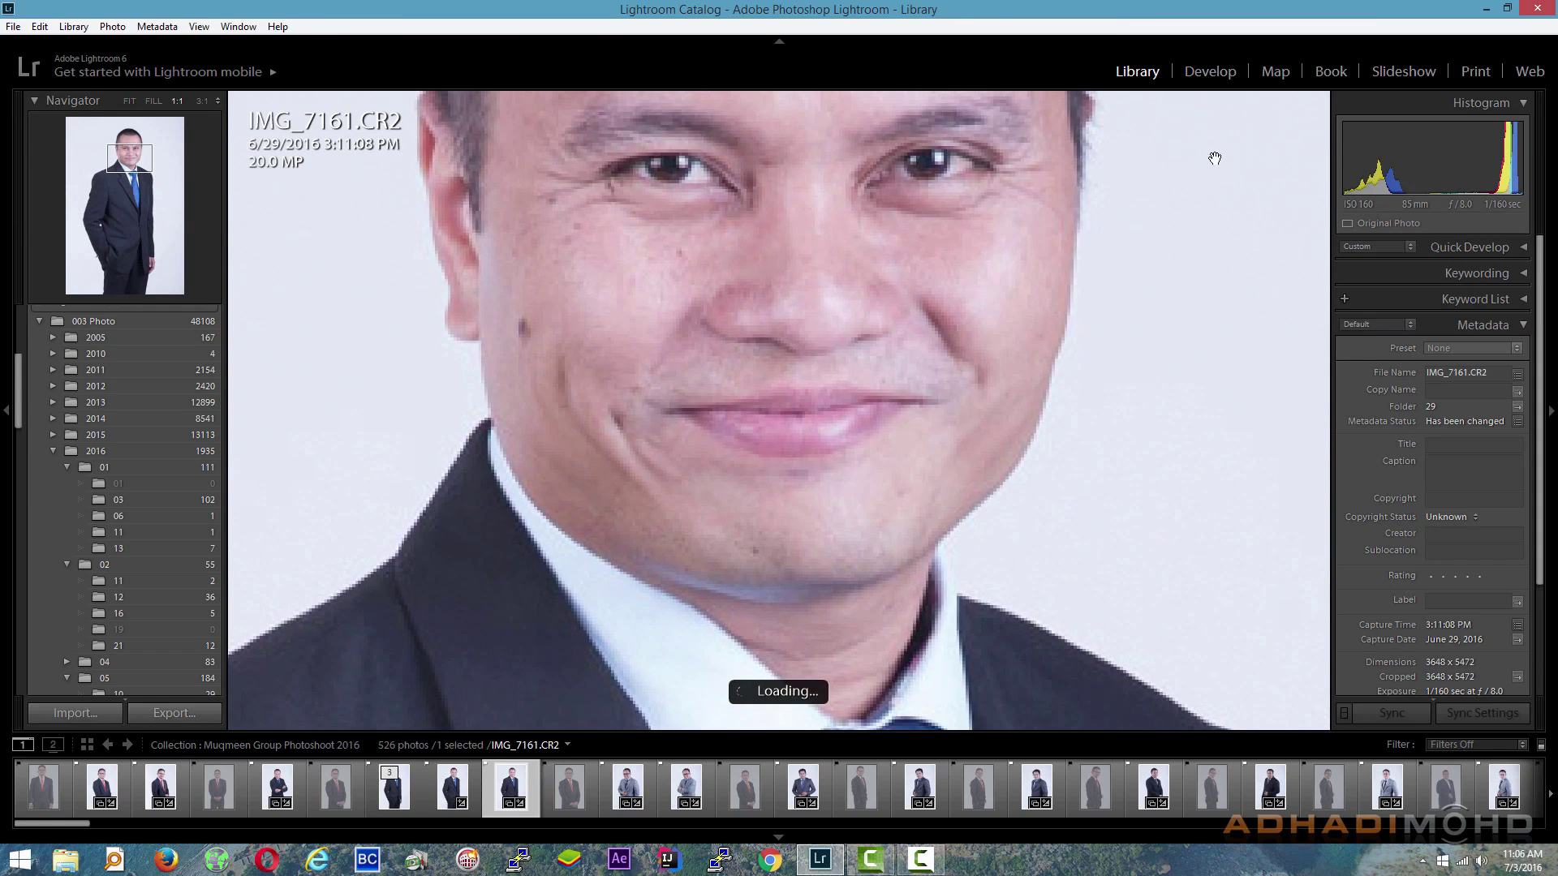
pyautogui.click(1210, 71)
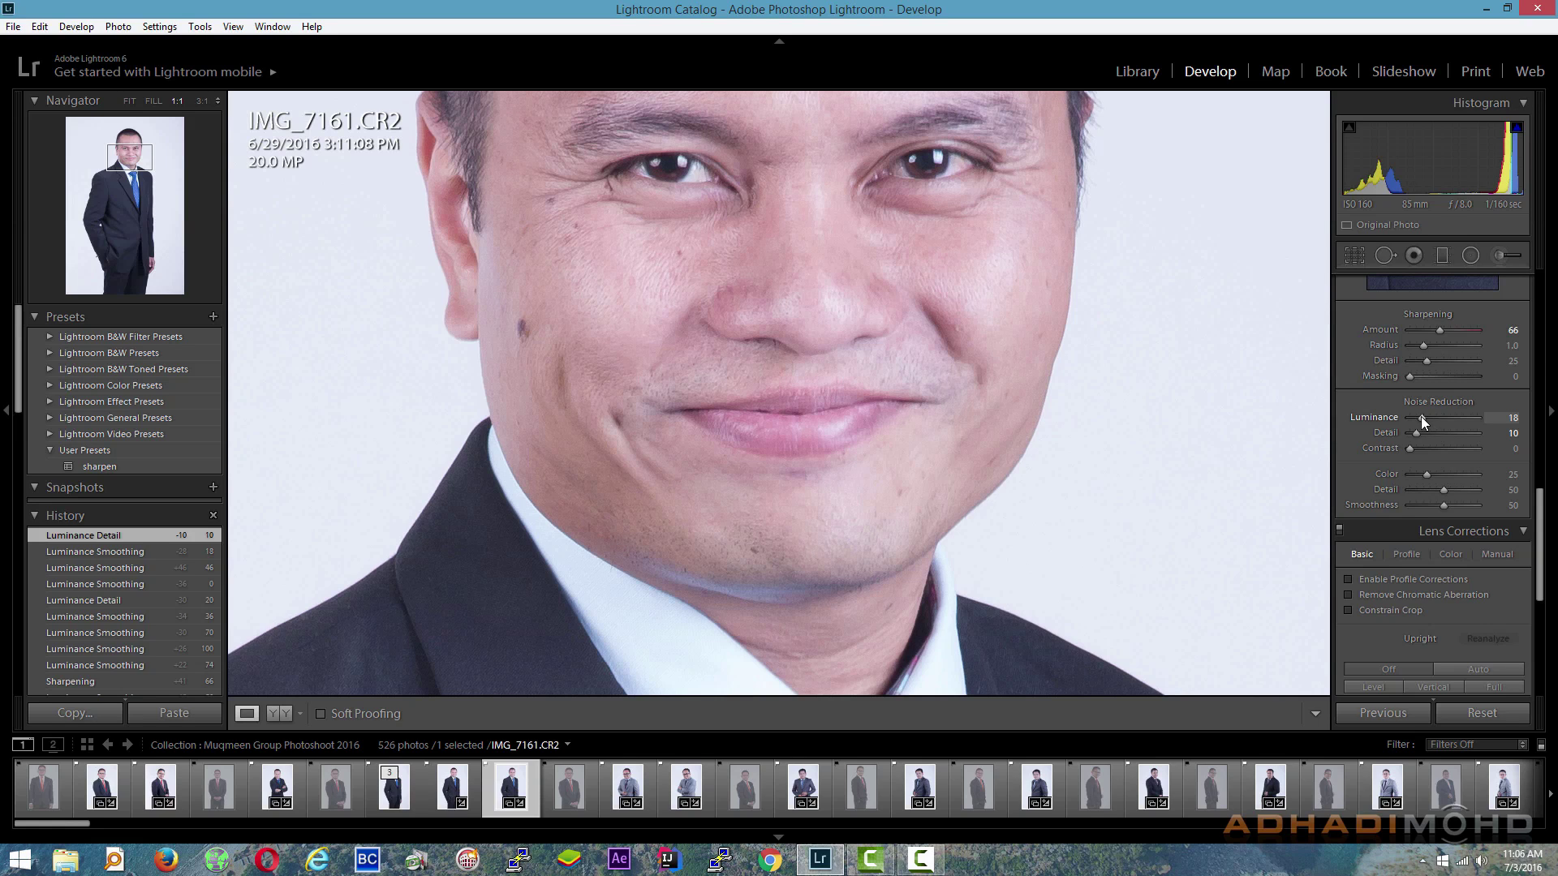
# Reset Luminance noise reduction to 0 after briefly trying a value of 7
pyautogui.moveTo(1422, 417); pyautogui.dragTo(1396, 409)
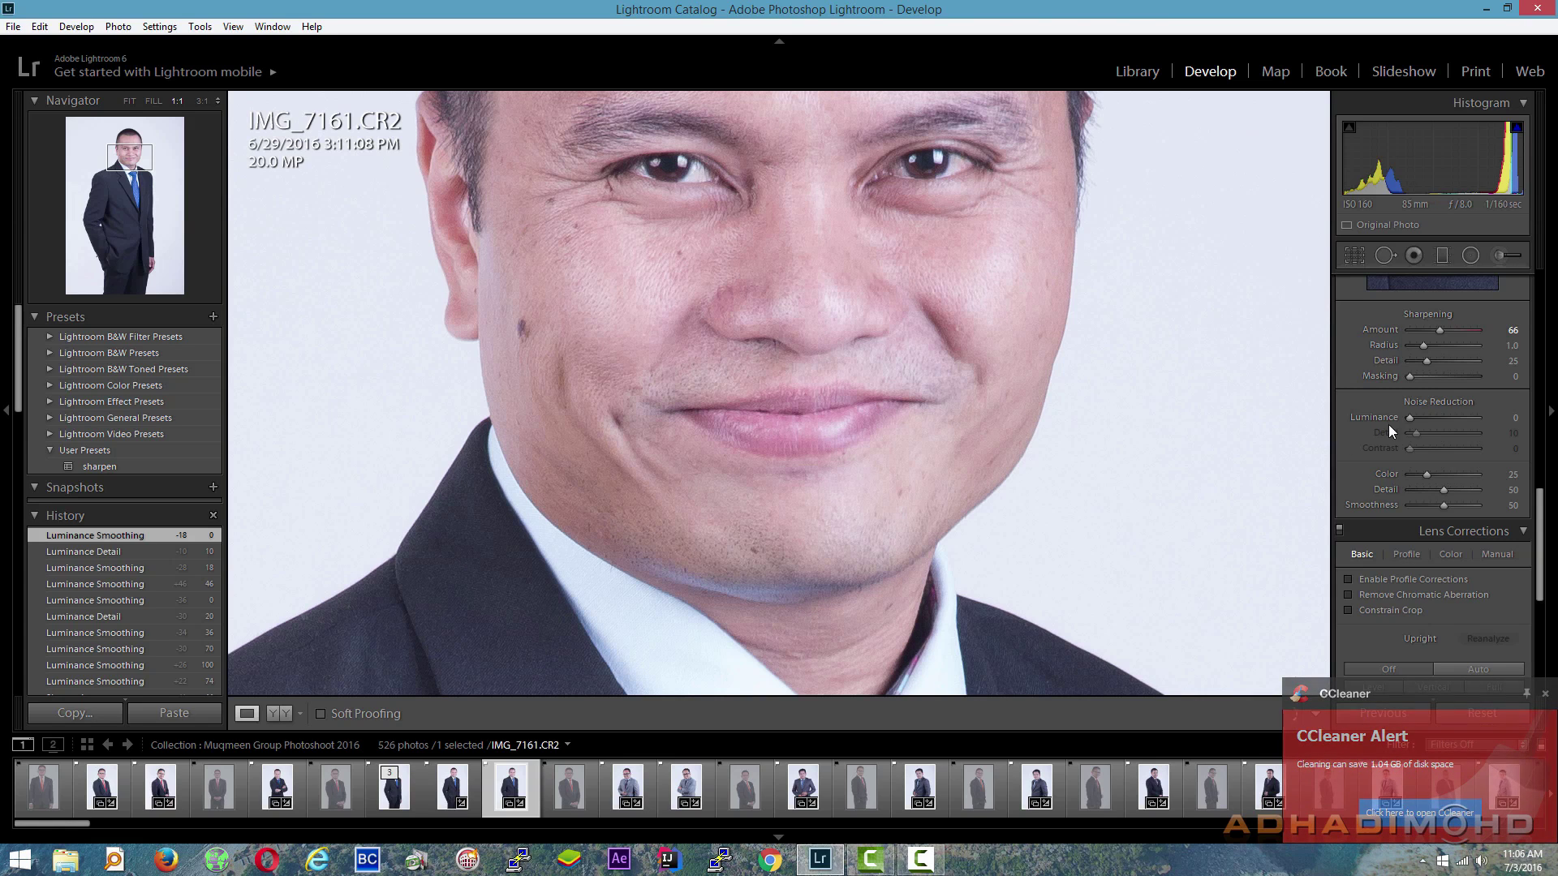
pyautogui.moveTo(1410, 417); pyautogui.dragTo(1415, 417)
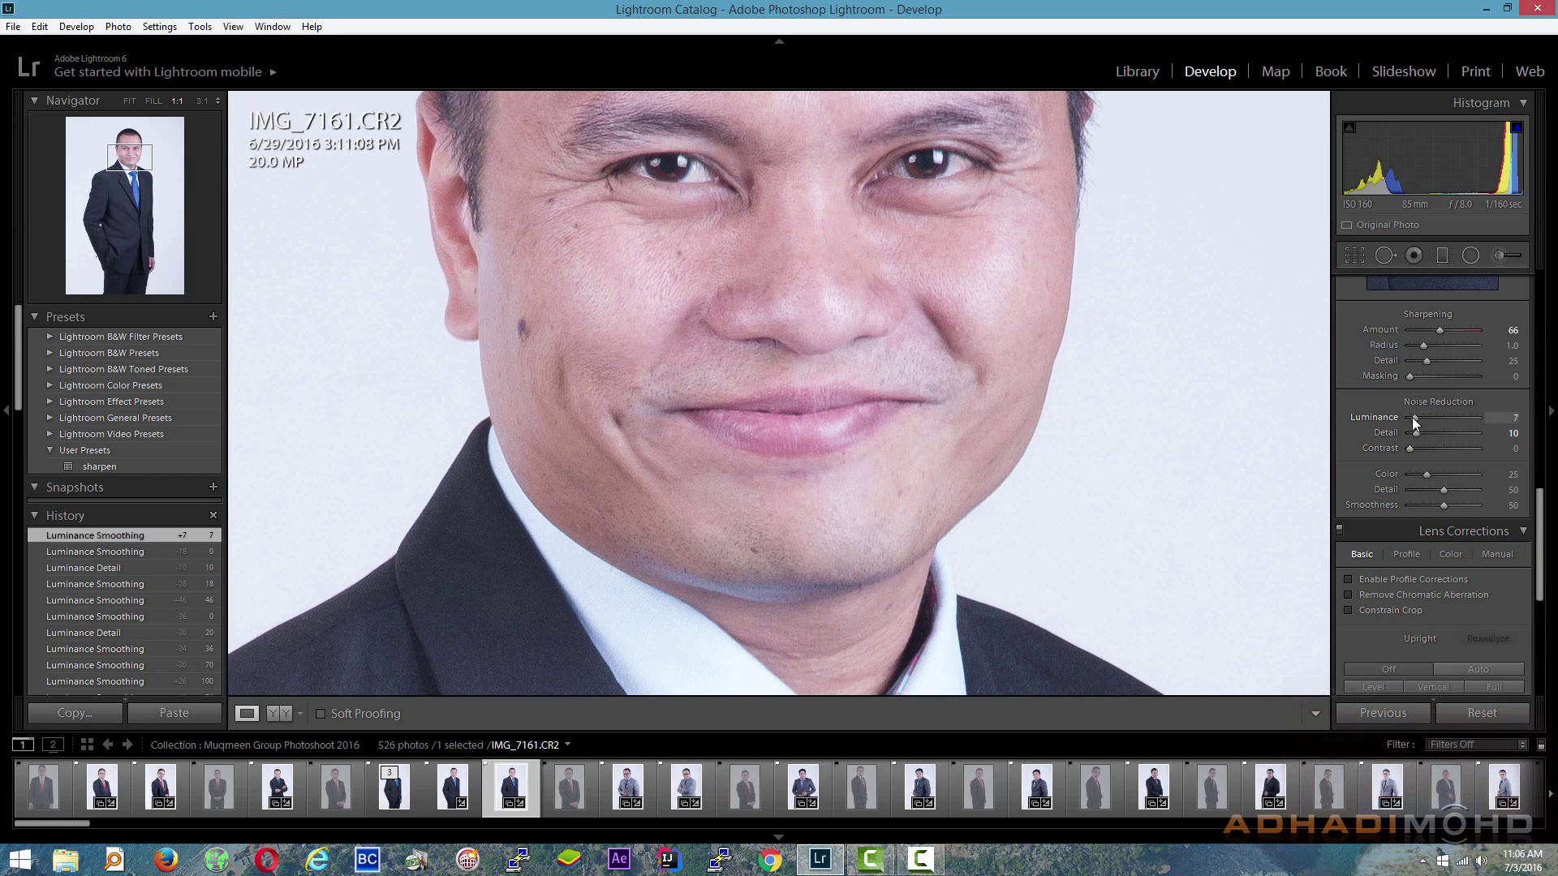
pyautogui.doubleClick(1412, 417)
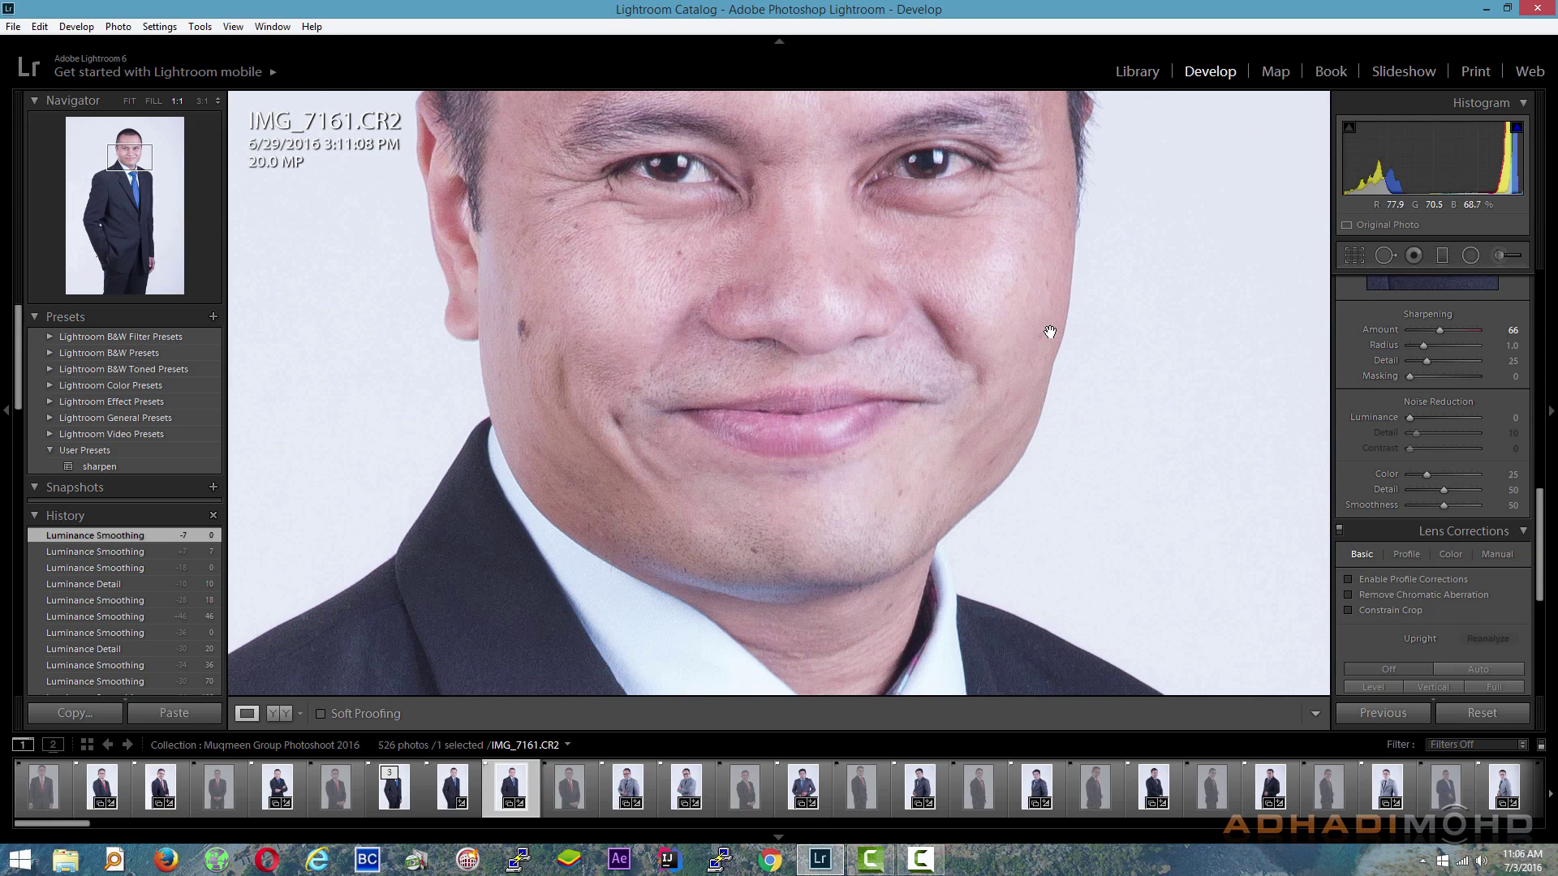
pyautogui.click(824, 343)
pyautogui.click(809, 250)
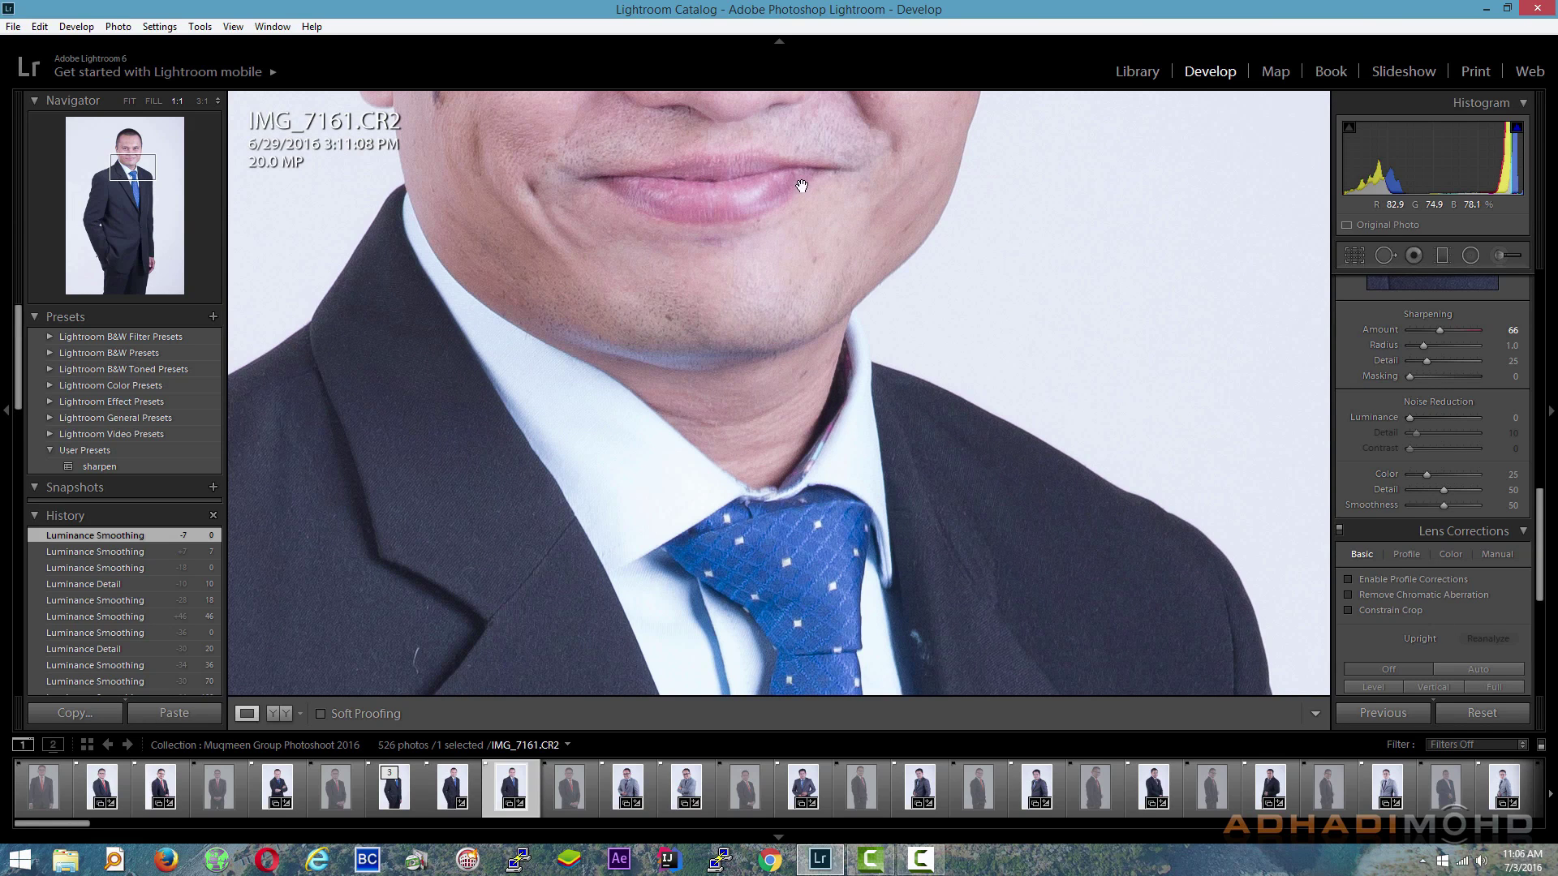
pyautogui.moveTo(867, 254); pyautogui.dragTo(944, 566)
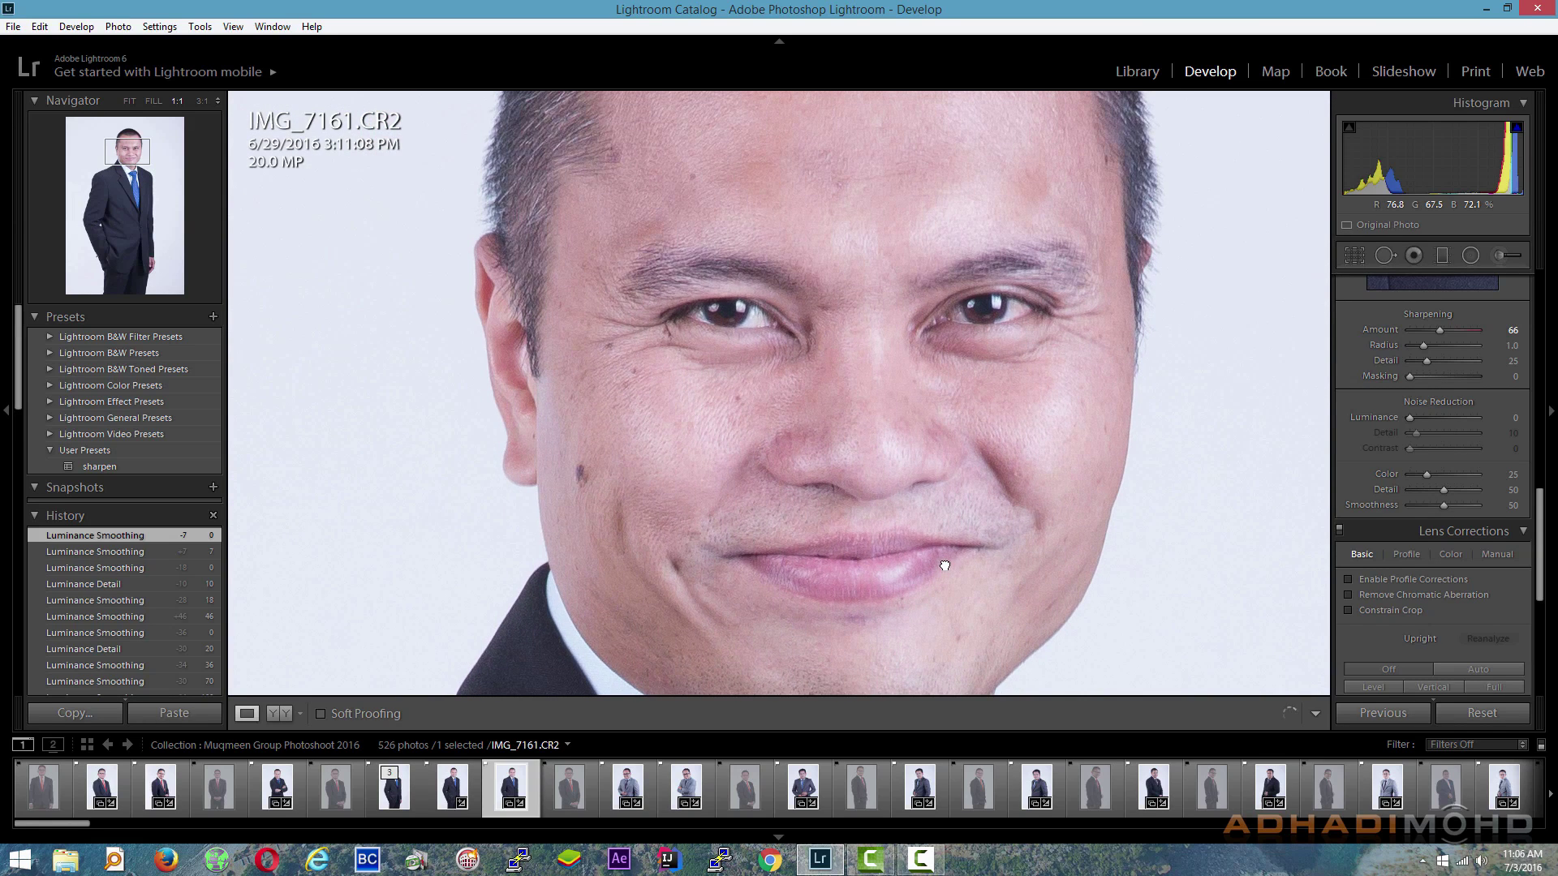